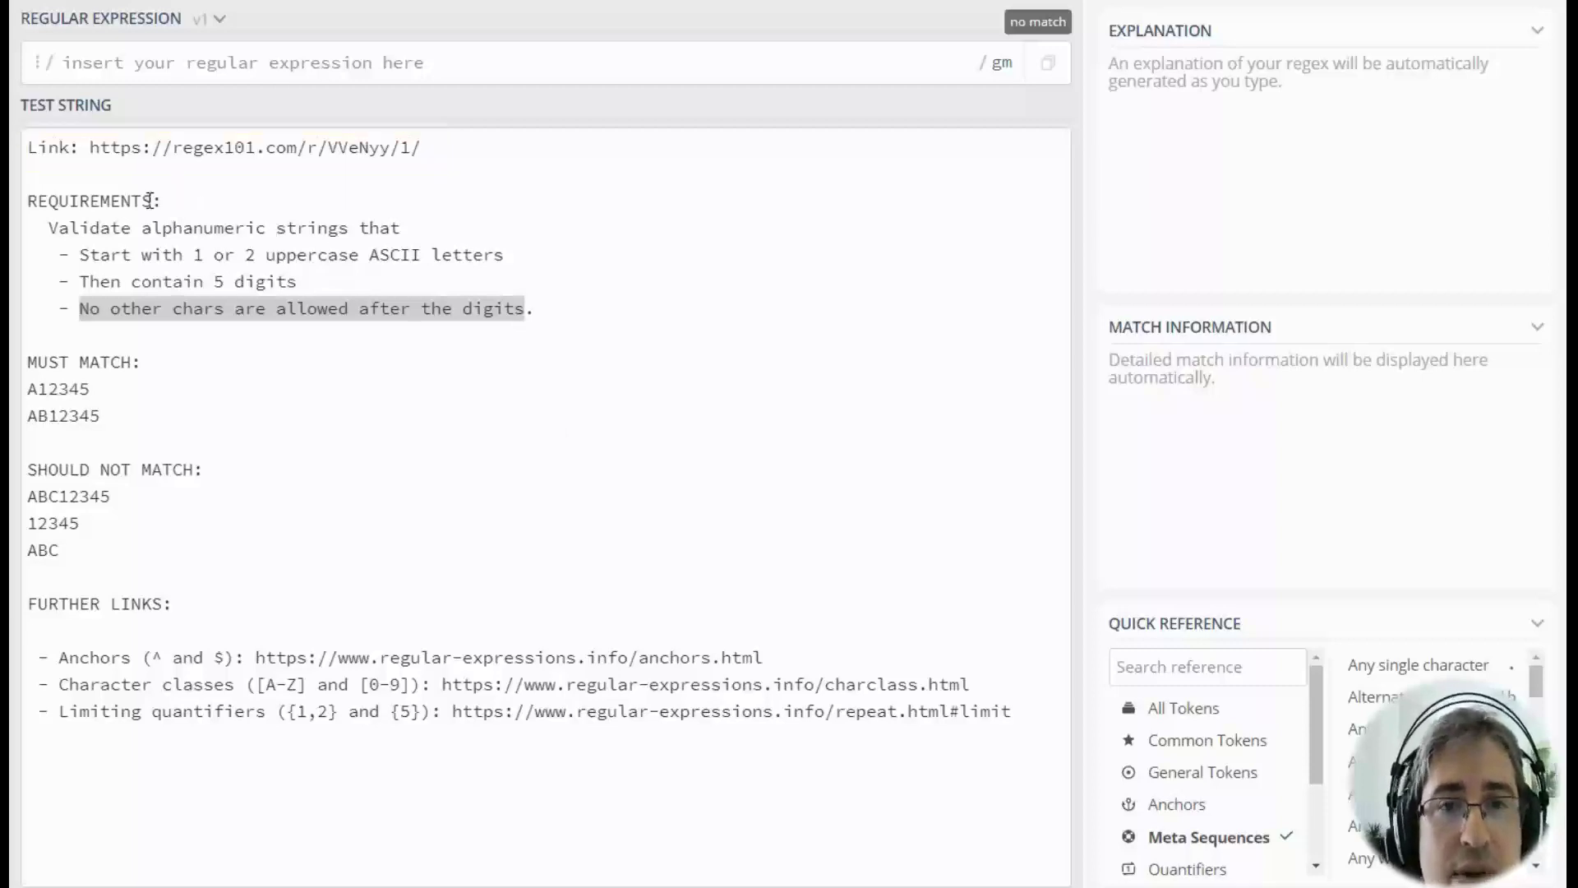
- Highlight the three rules: one or two uppercase letters, five digits, no trailing characters
{"action": "left_click_drag", "start_coordinate": [80, 254], "coordinate": [556, 255]}
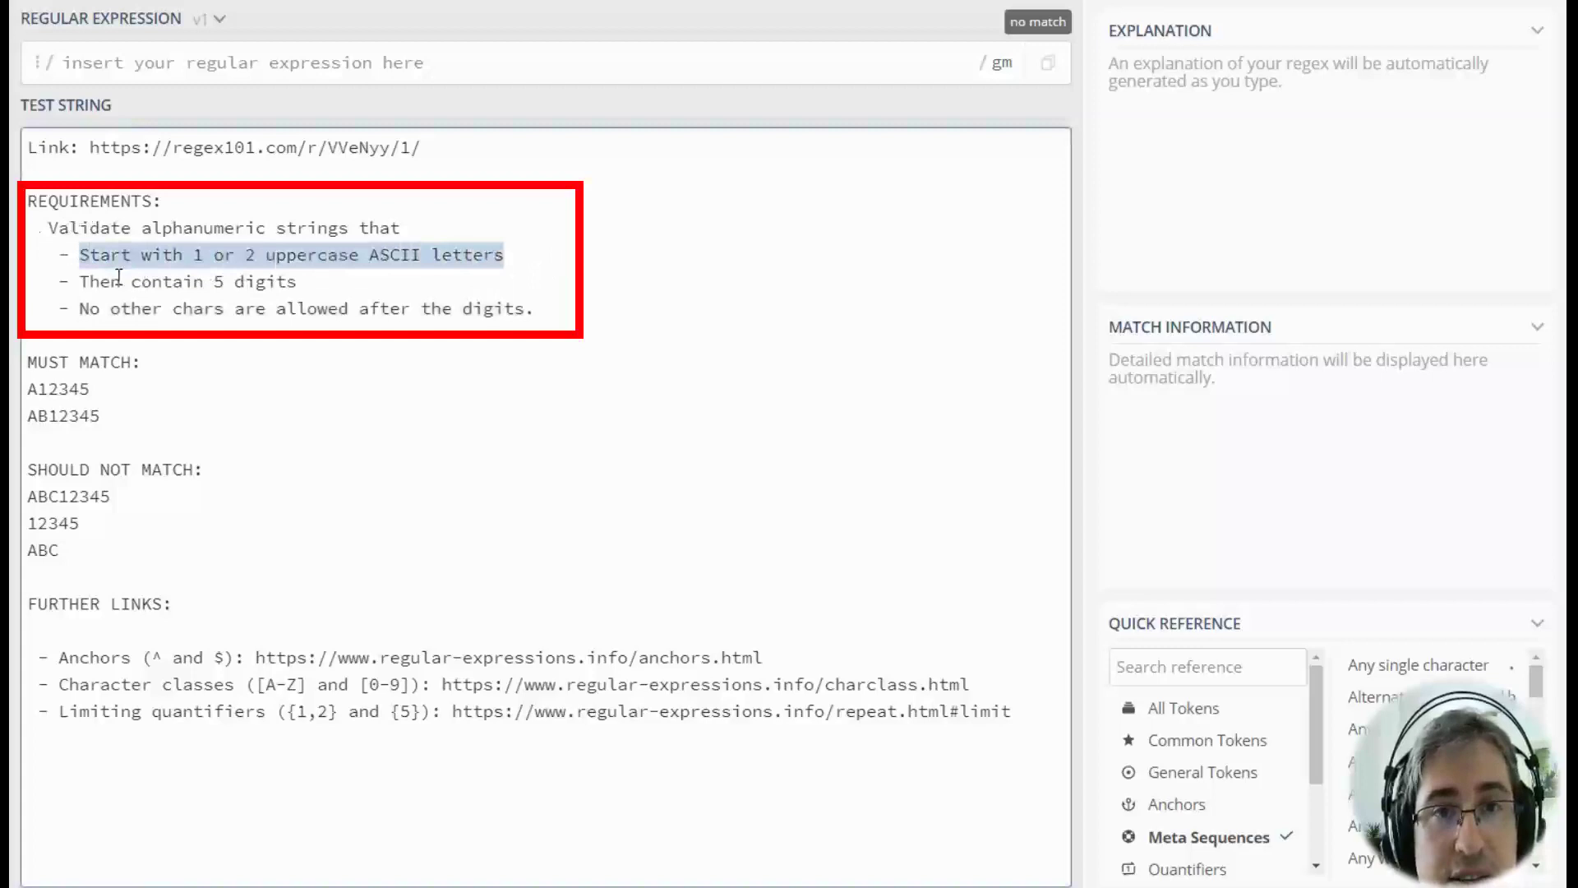
{"action": "left_click_drag", "start_coordinate": [77, 281], "coordinate": [301, 279]}
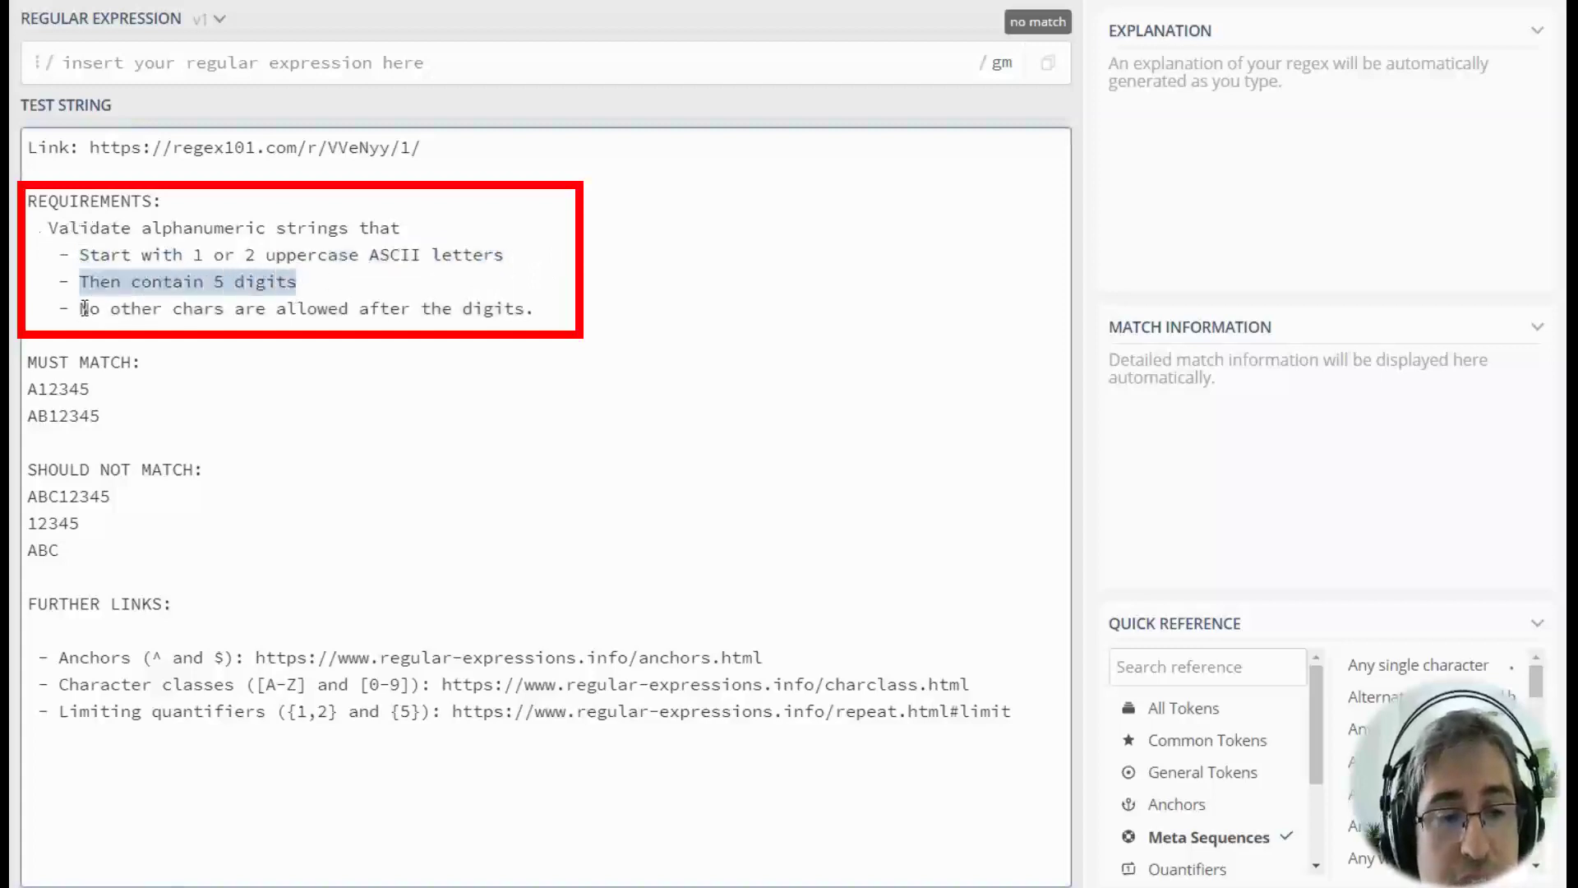
{"action": "left_click_drag", "start_coordinate": [79, 309], "coordinate": [539, 319]}
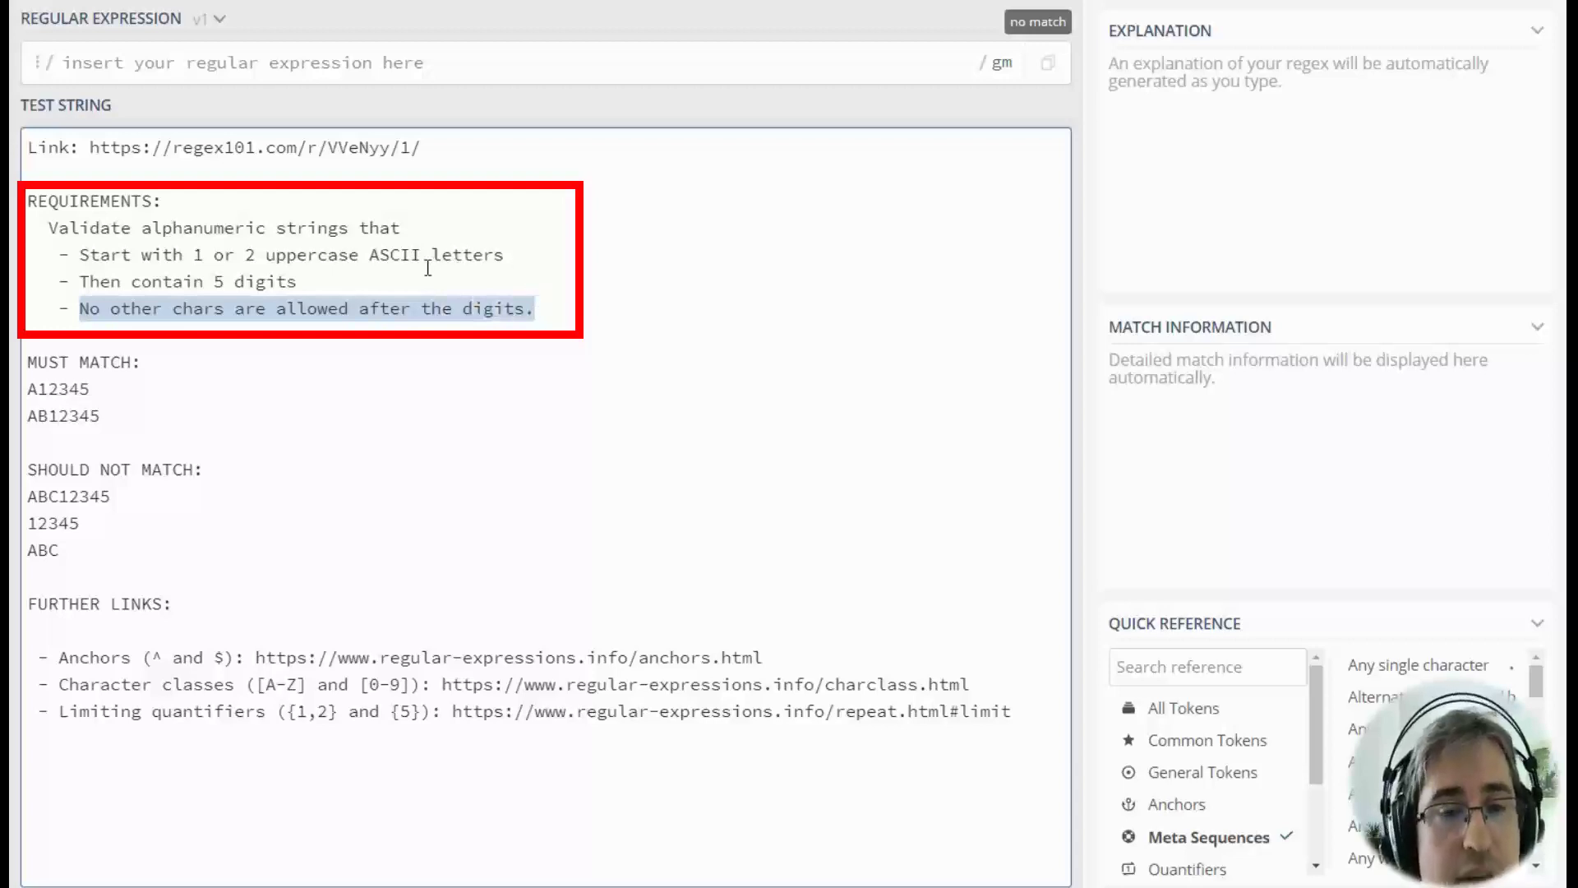
- Enter the letter prefix, trying + and * quantifiers before settling on ^[A-Z]{1,2}
{"action": "left_click", "coordinate": [192, 68]}
{"action": "type", "text": "^"}
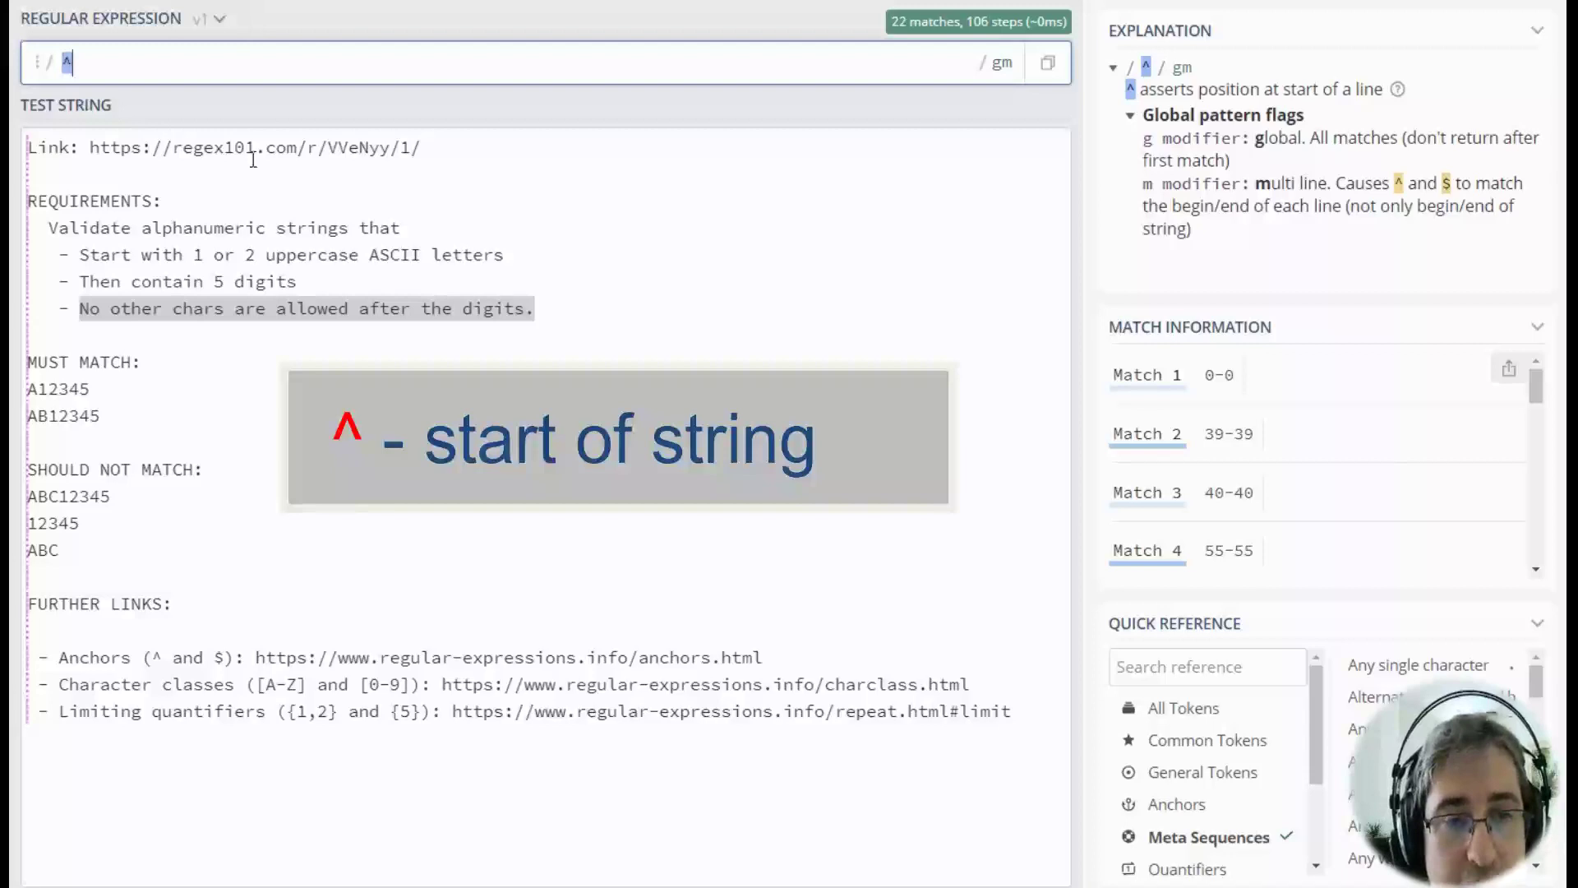
{"action": "type", "text": "[A-Z"}
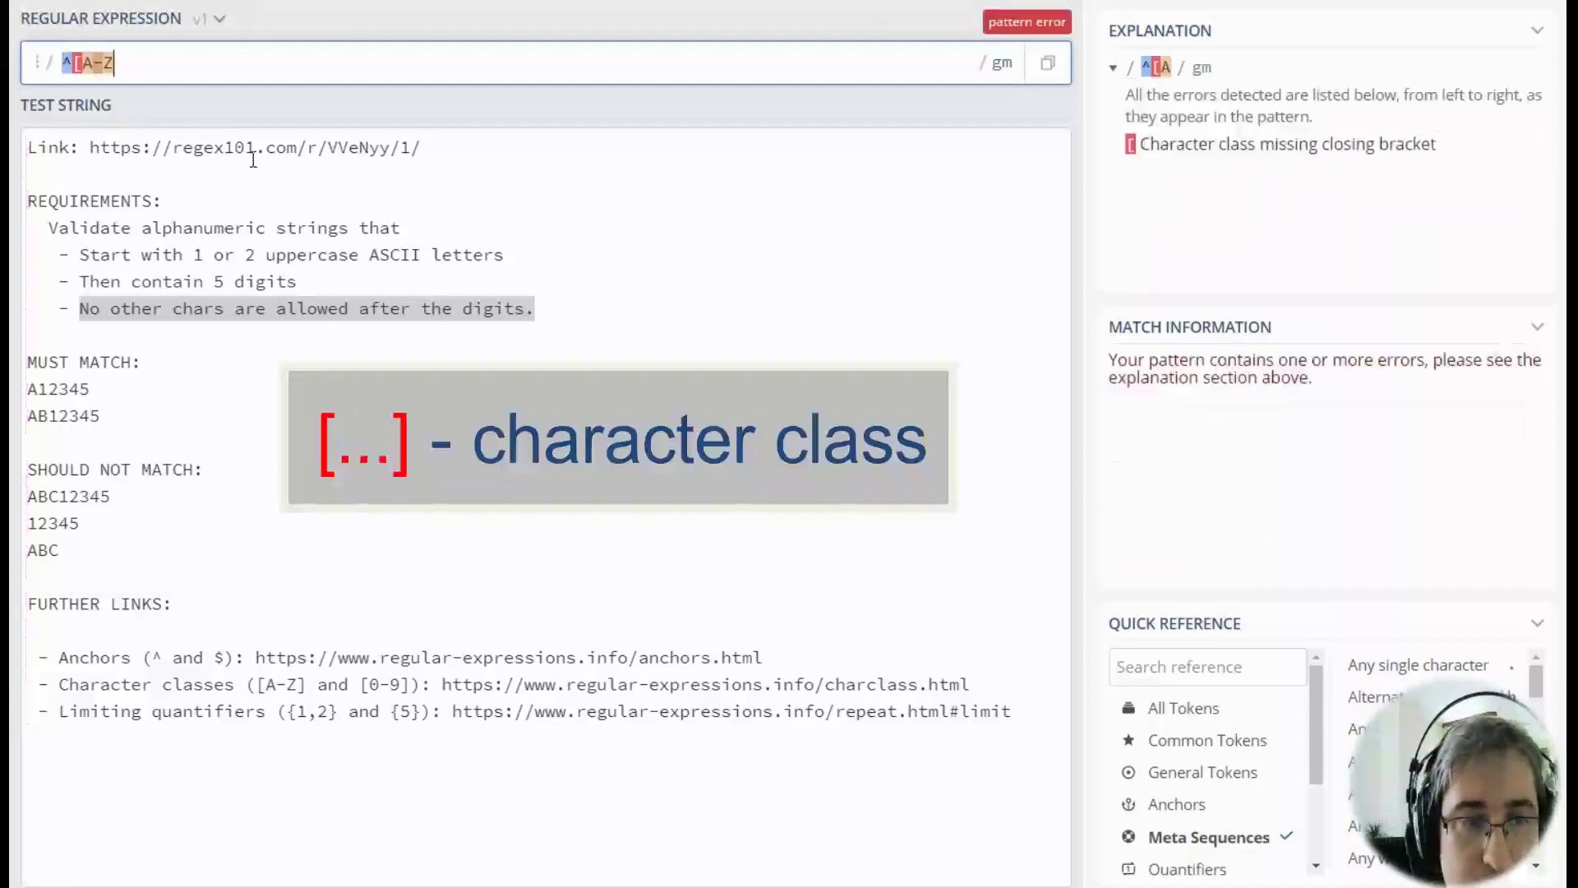
{"action": "type", "text": "]"}
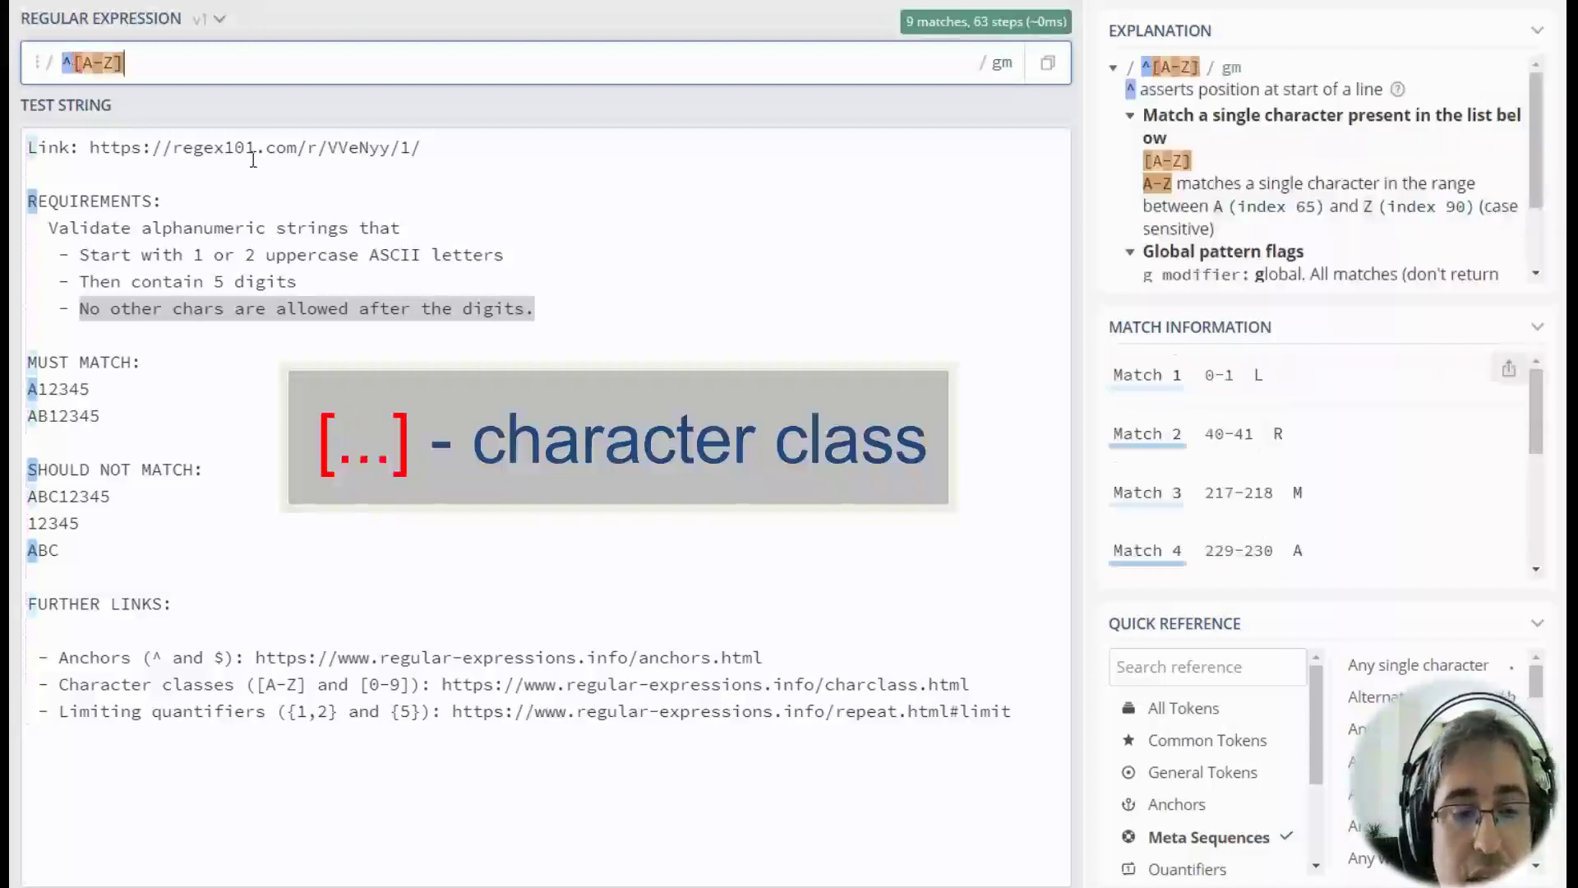
{"action": "type", "text": "+"}
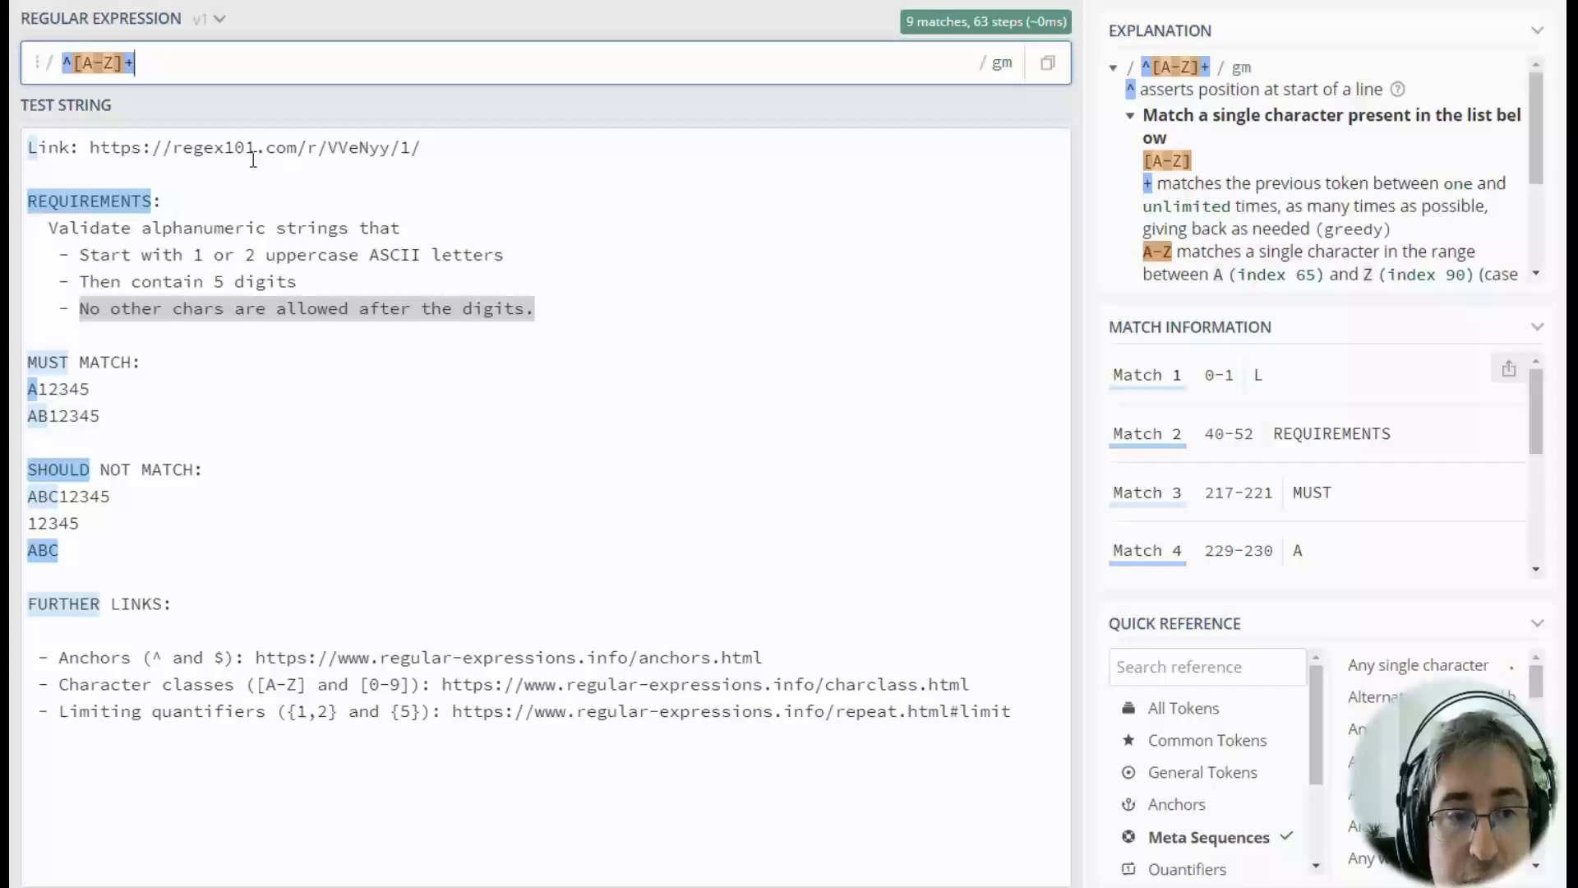
{"action": "key", "text": "BackSpace"}
{"action": "type", "text": "*"}
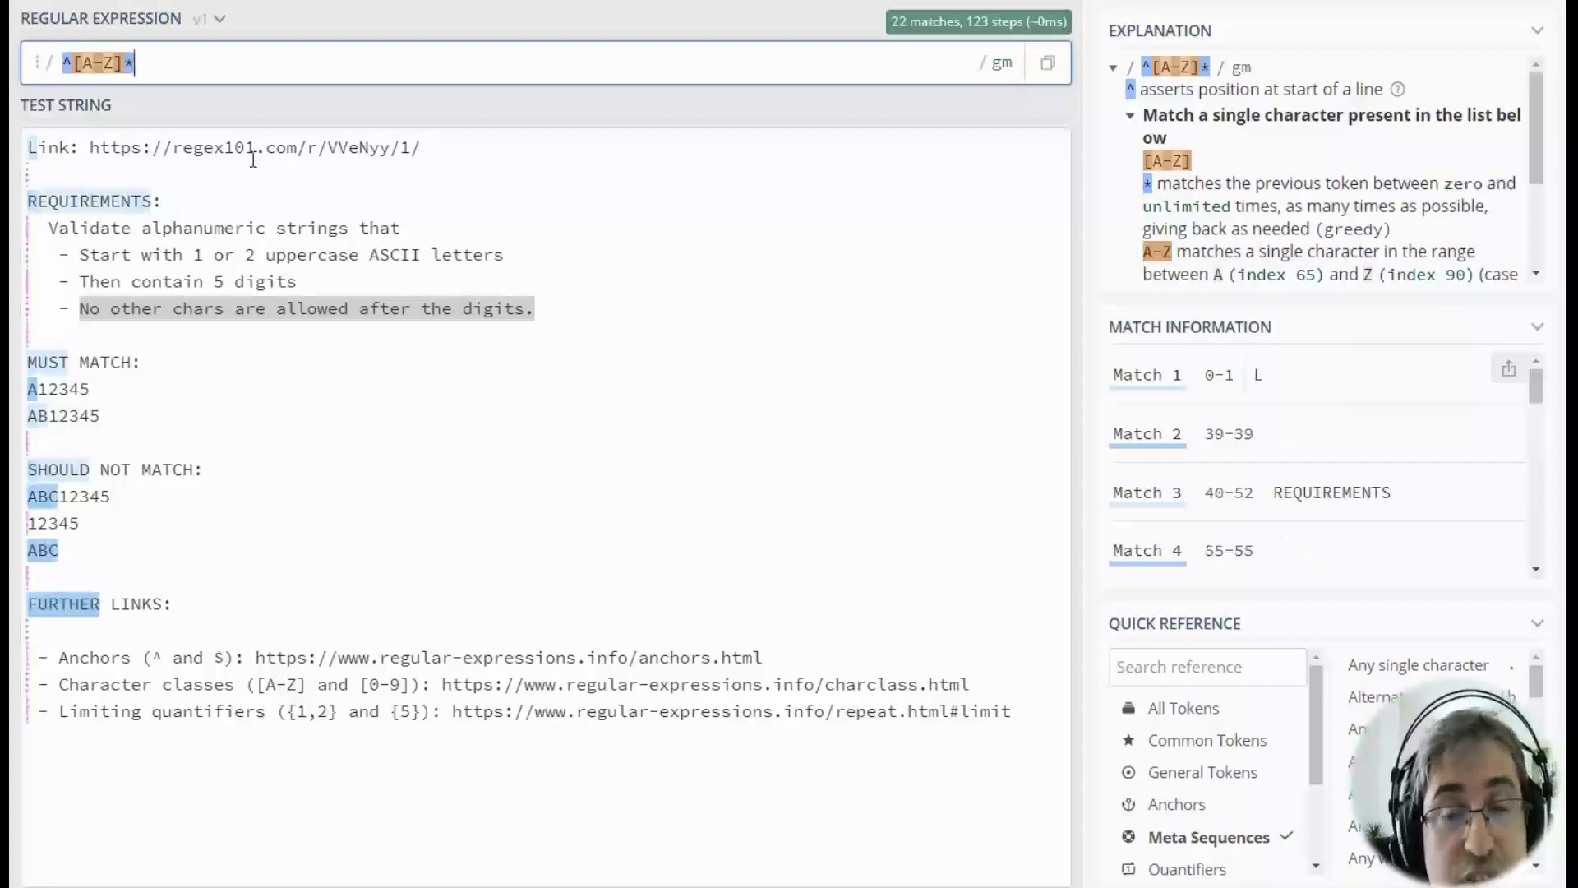
{"action": "key", "text": "BackSpace"}
{"action": "type", "text": "{1,"}
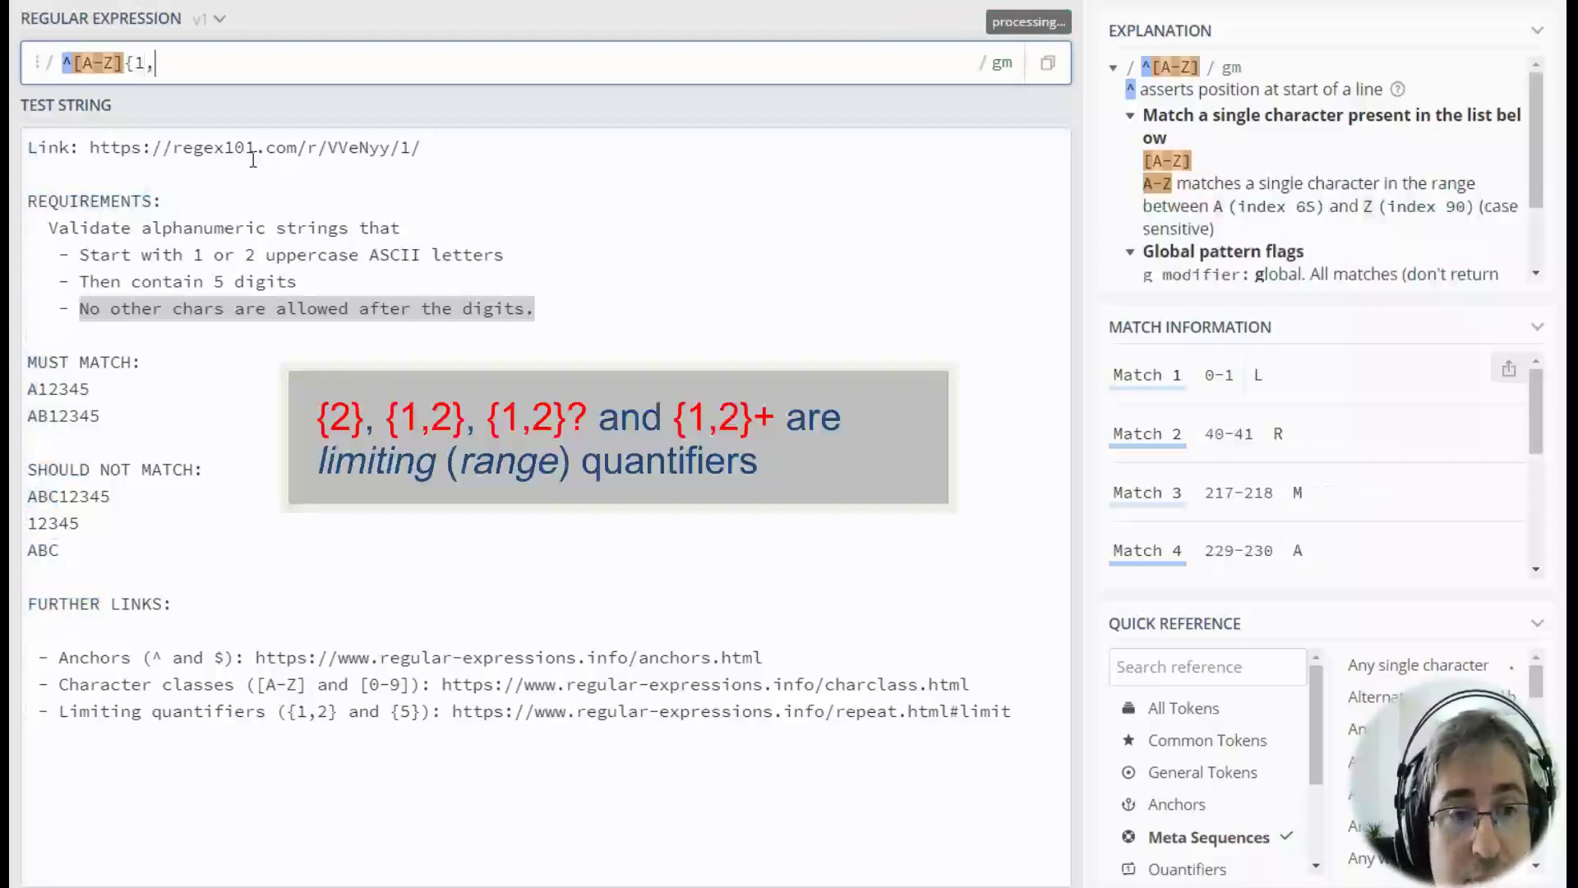
{"action": "type", "text": "2}"}
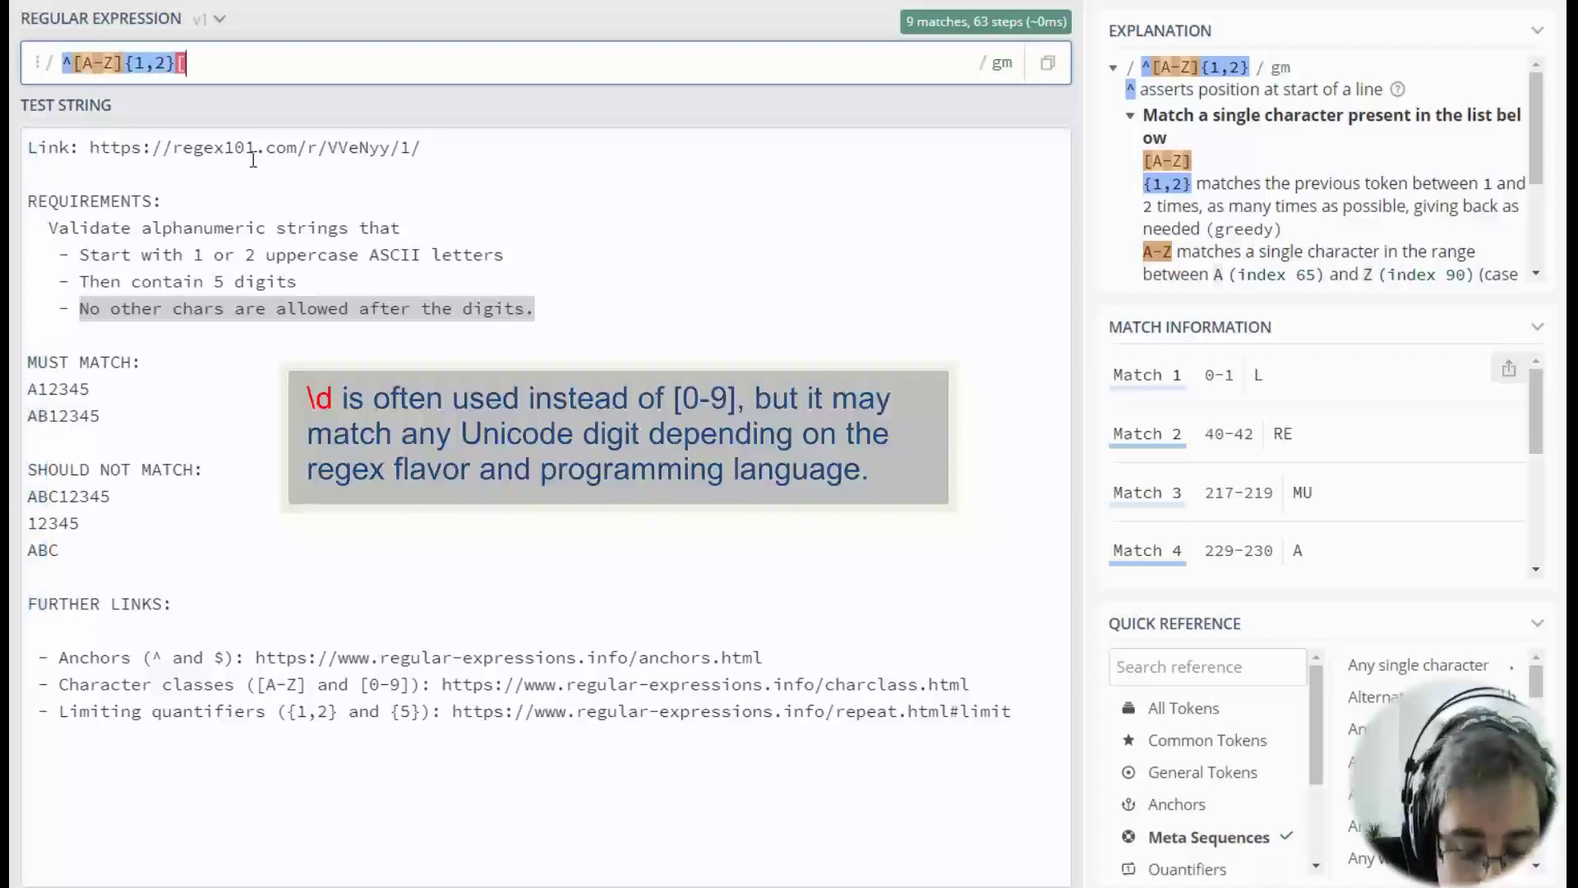
{"action": "type", "text": "[0-9]"}
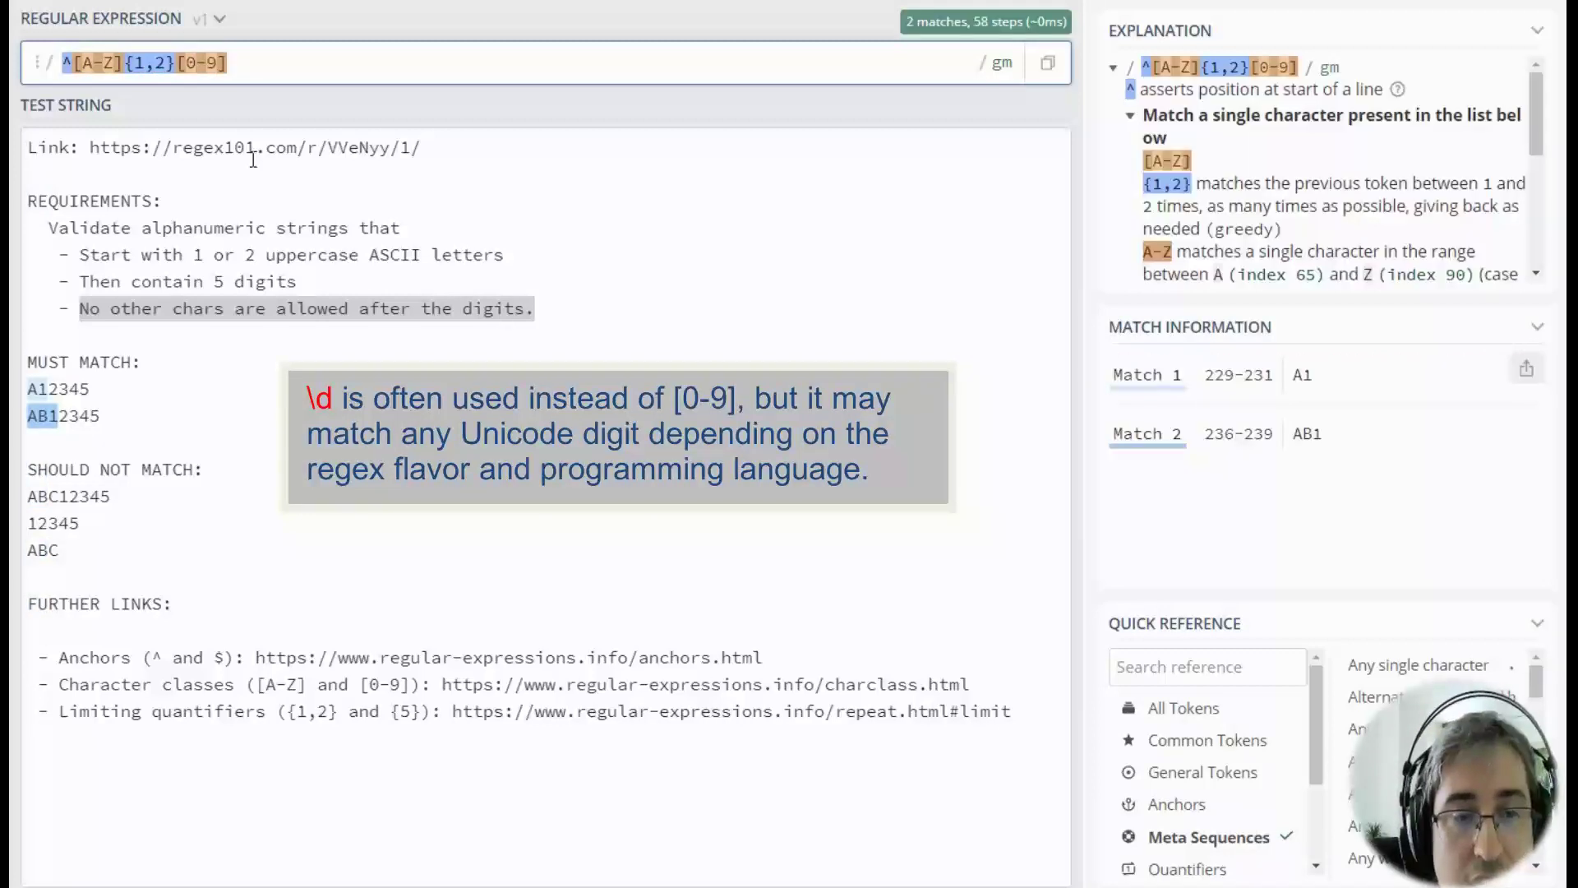
{"action": "type", "text": "{5}"}
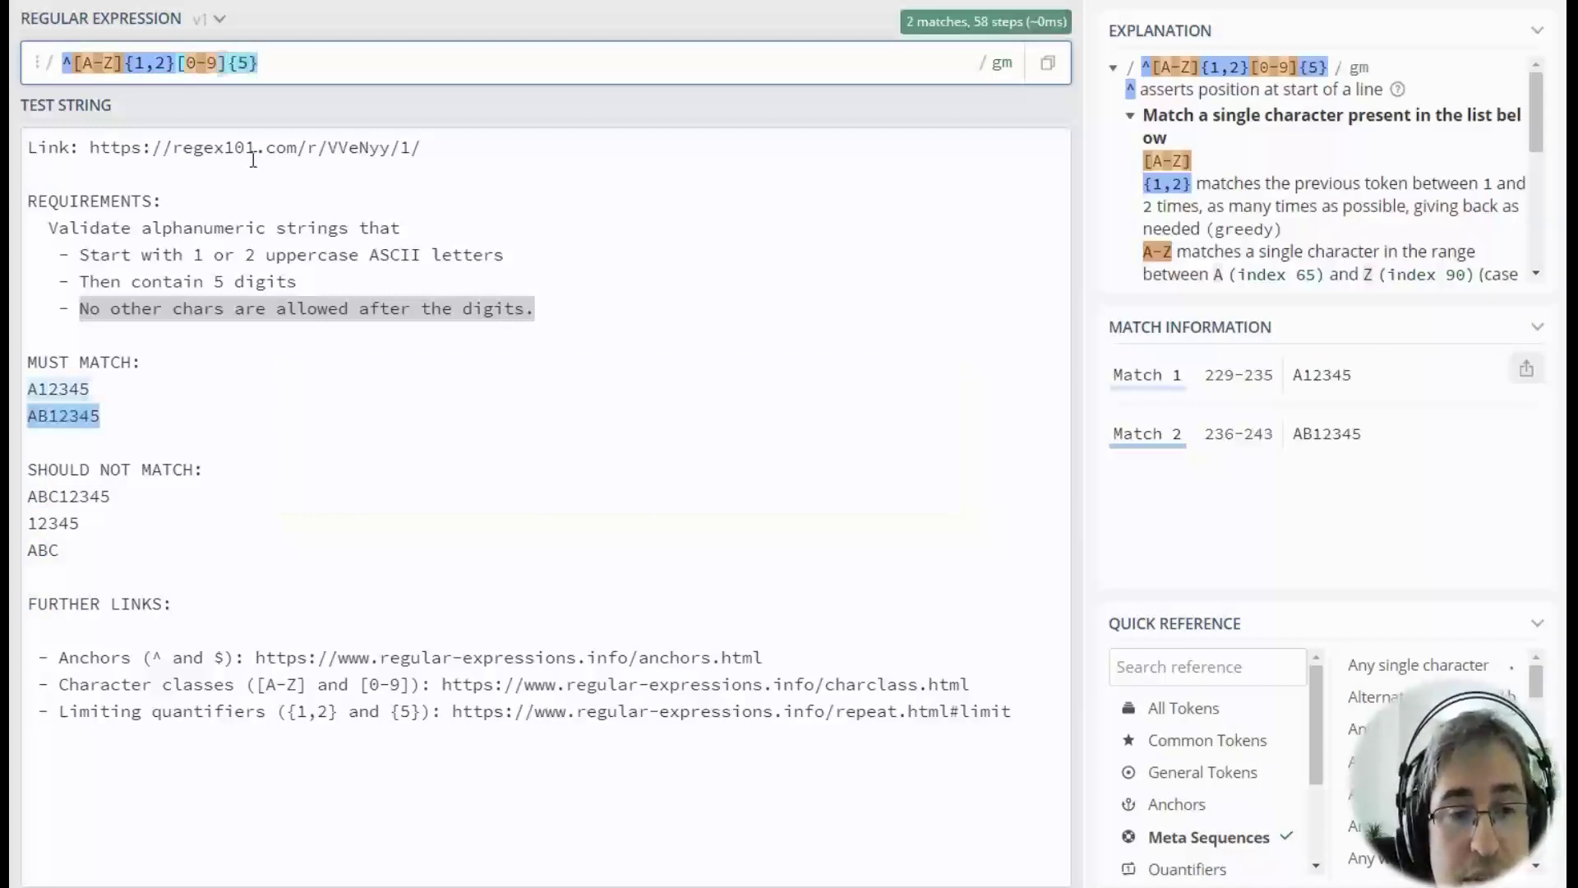
- Add [0-9]{5}, briefly try five separate [0-9] tokens, then restore the {5} quantifier
{"action": "key", "text": "BackSpace"}
{"action": "key", "text": "BackSpace"}
{"action": "key", "text": "BackSpace"}
{"action": "type", "text": "[0-9][0-9][0-9][0-9]"}
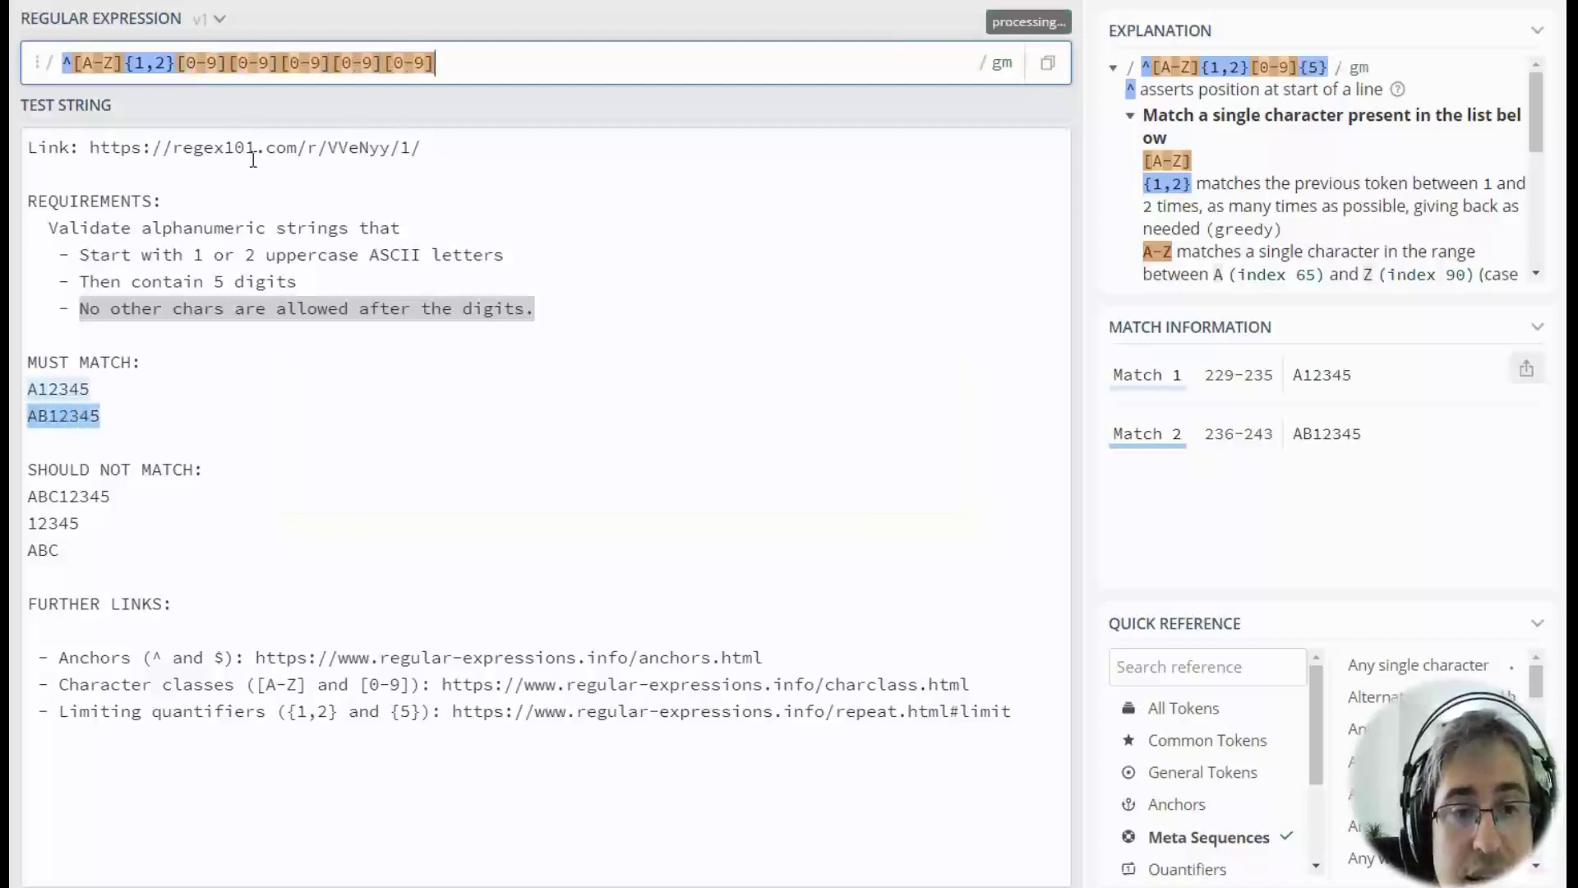
{"action": "key", "text": "ctrl+z"}
{"action": "key", "text": "ctrl+z"}
{"action": "key", "text": "ctrl+z"}
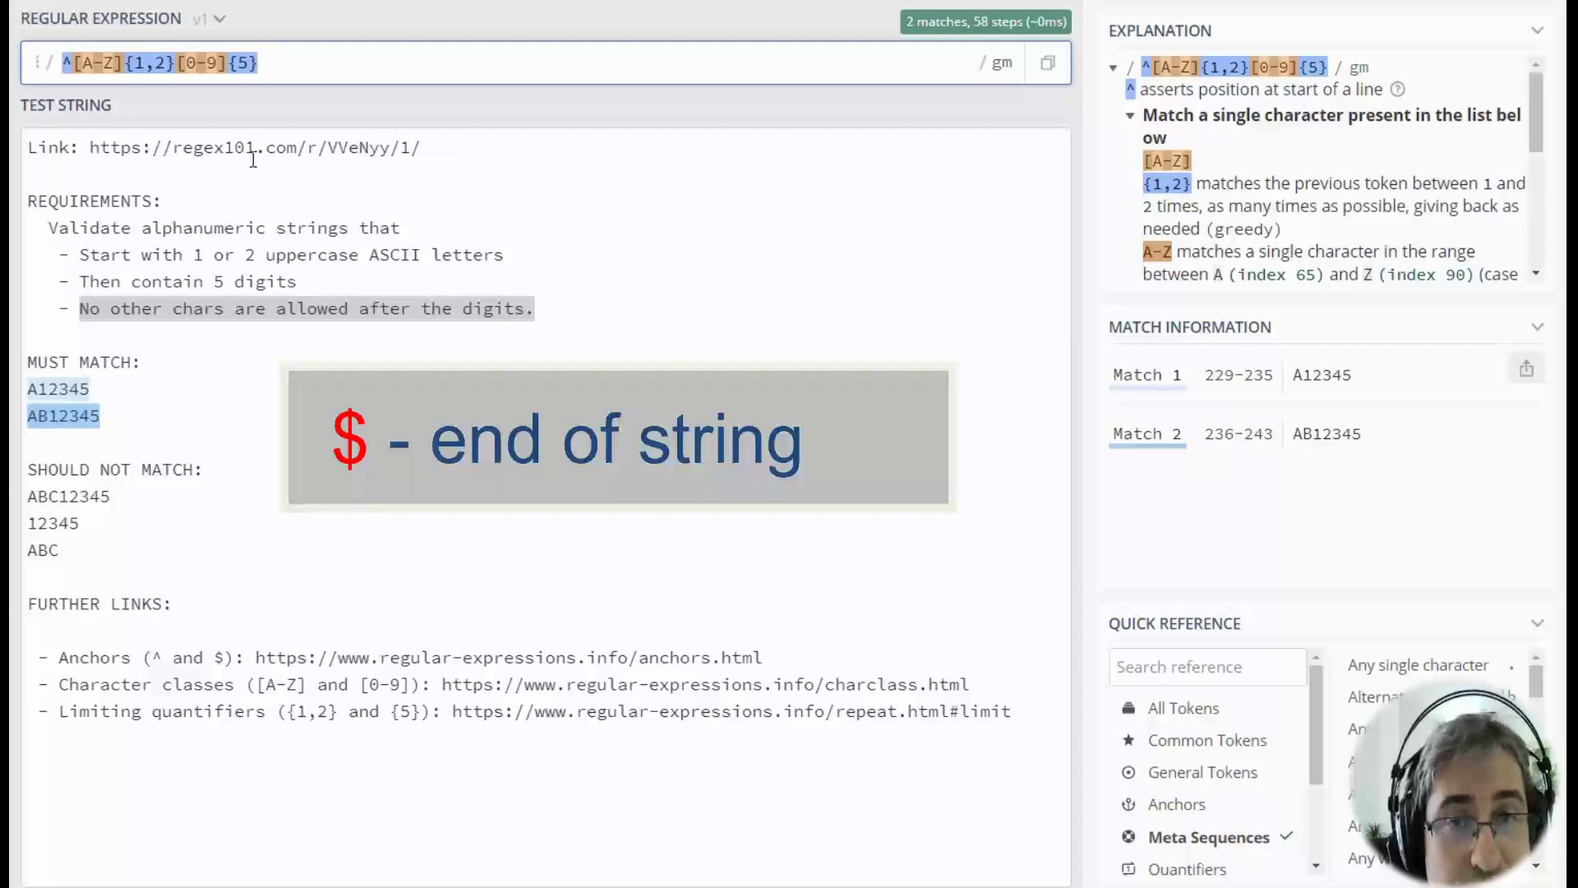
{"action": "type", "text": "$"}
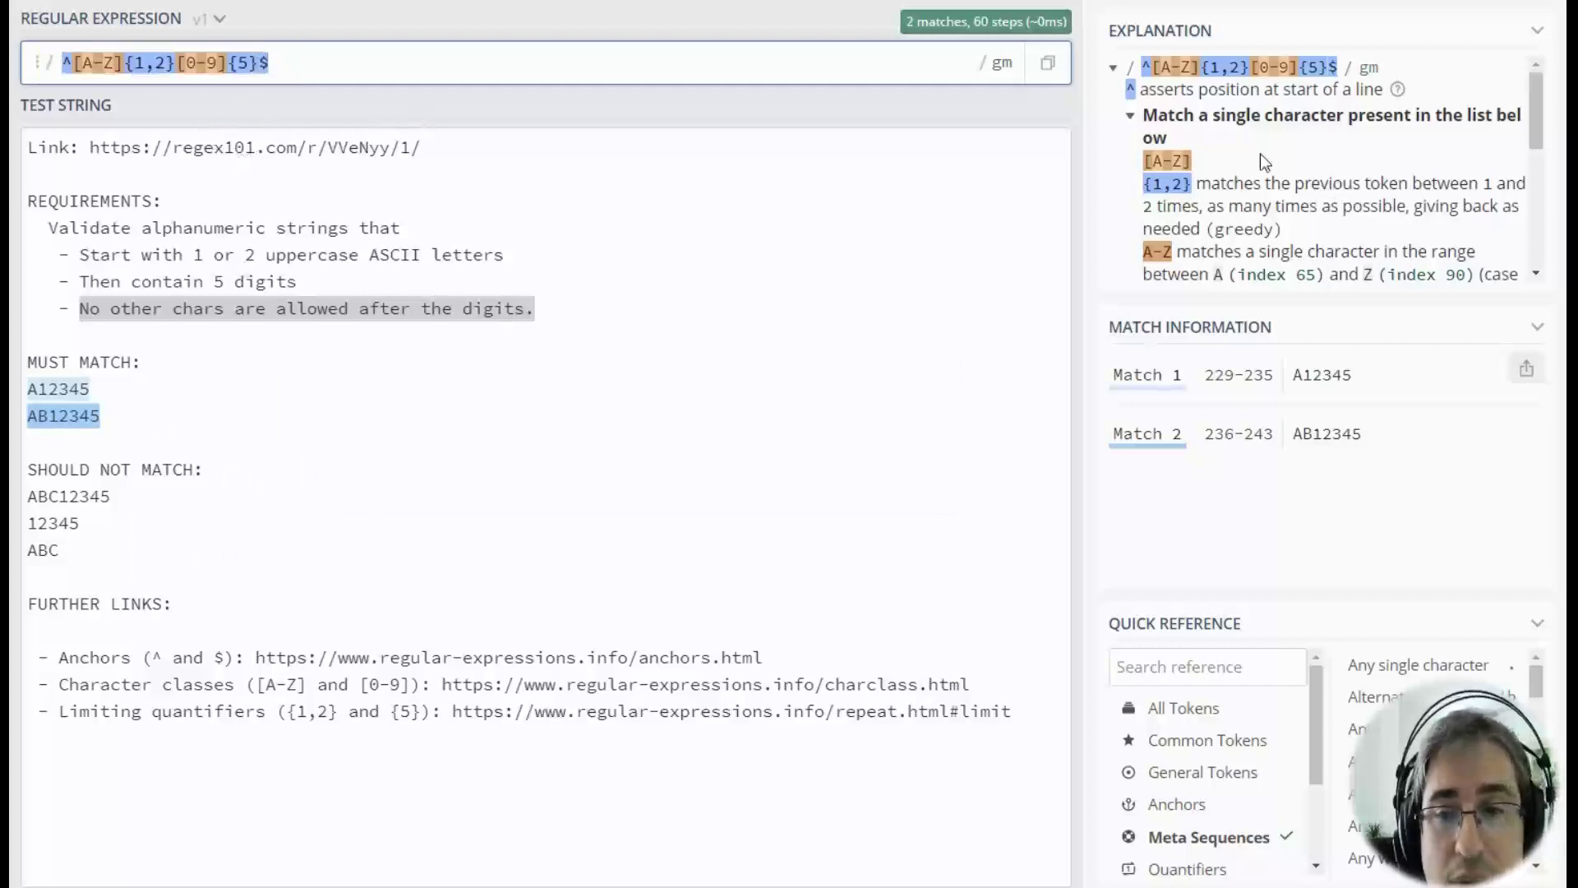
{"action": "scroll", "coordinate": [1261, 154], "scroll_direction": "down", "scroll_amount": 3}
{"action": "scroll", "coordinate": [1260, 148], "scroll_direction": "down", "scroll_amount": 3}
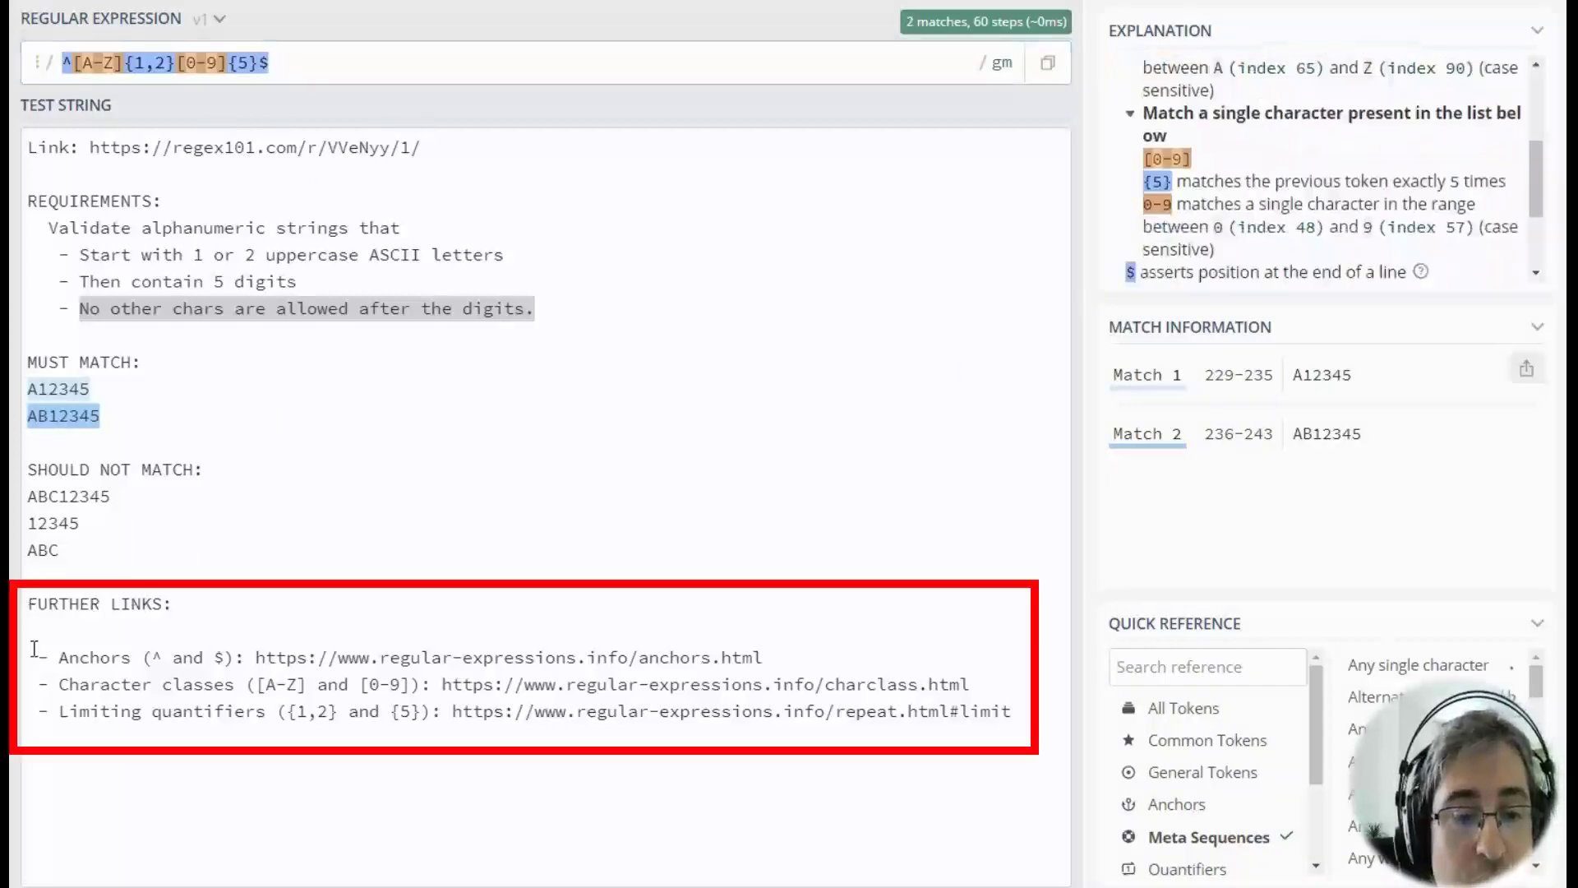
{"action": "left_click_drag", "start_coordinate": [35, 648], "coordinate": [938, 740]}
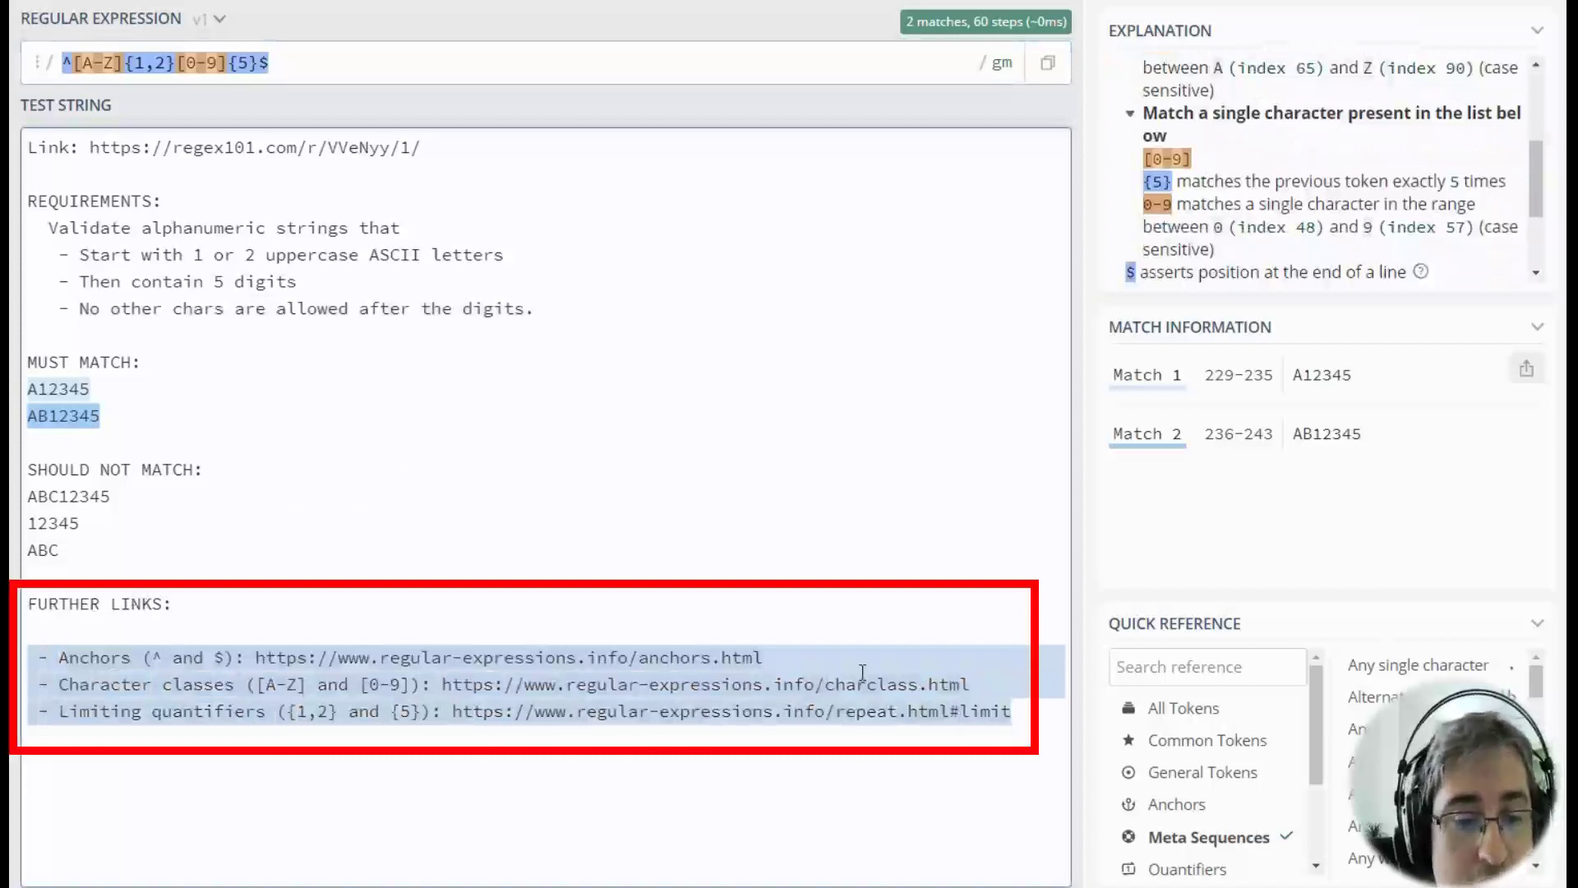